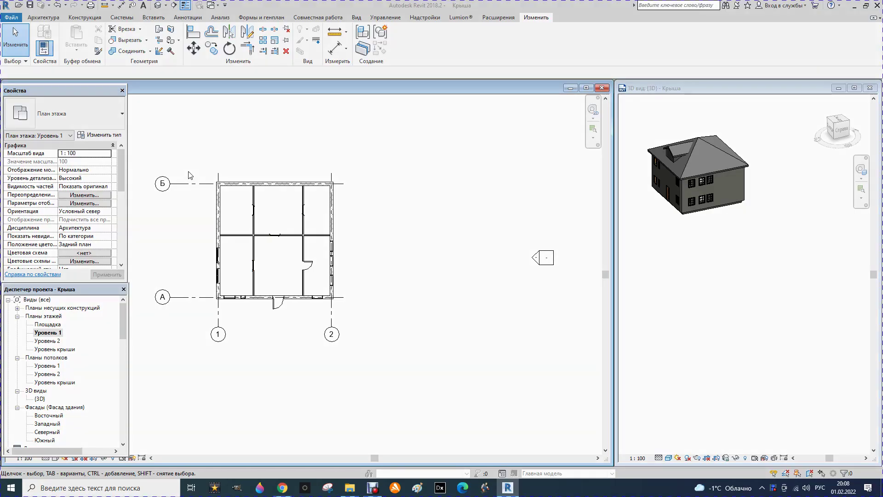
Switch to the Architecture (Архитектура) ribbon tab and start the Ramp (Пандус) tool
click(42, 18)
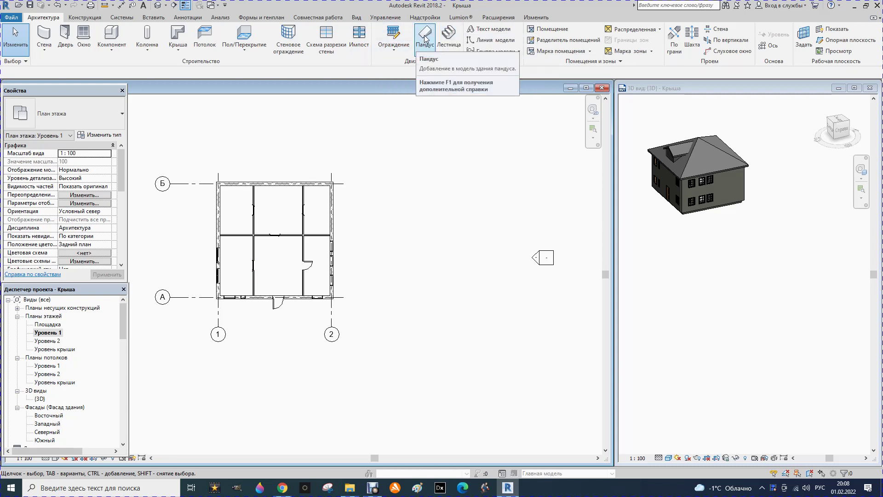
mouse_move(425, 38)
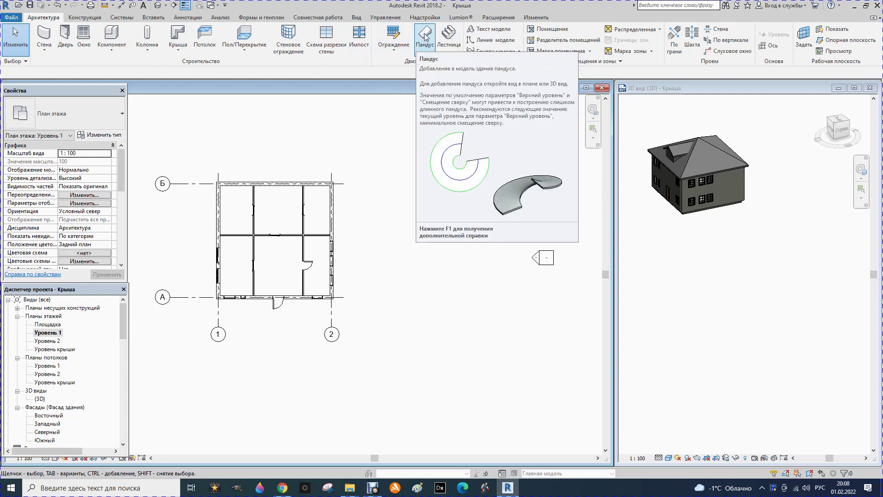
click(424, 37)
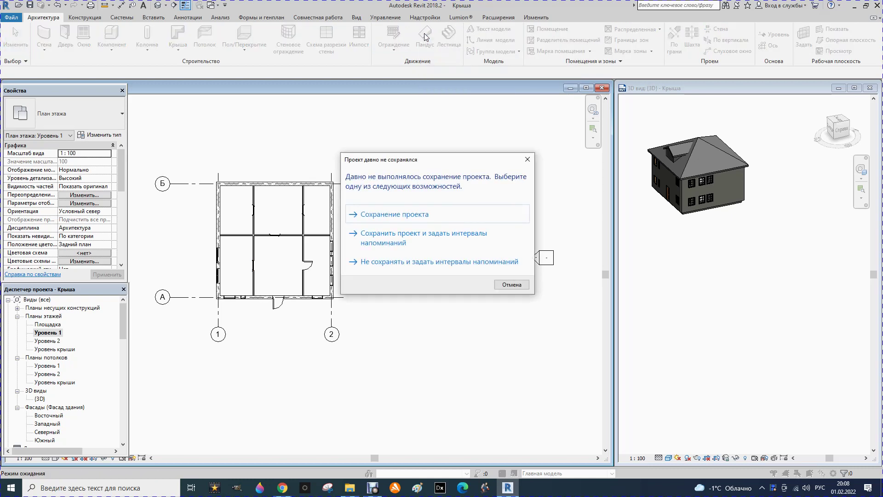
Save the project from the reminder and open the Ramp 1 type's properties
click(394, 216)
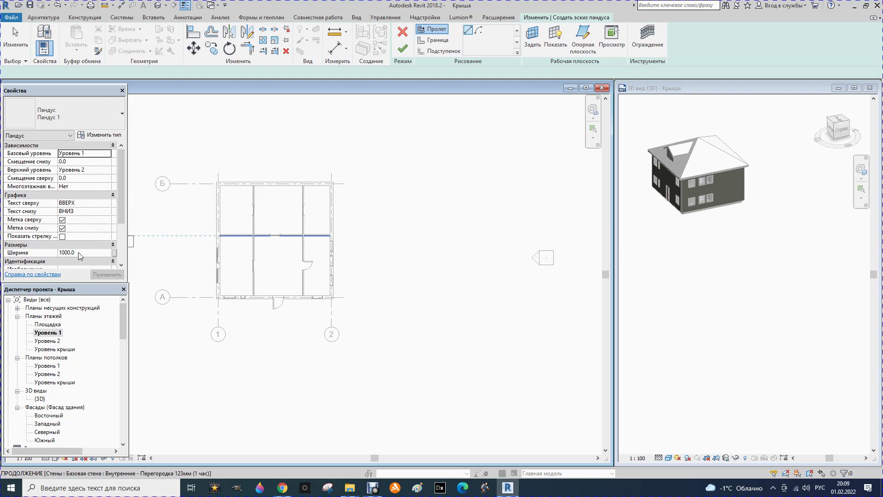
mouse_move(121, 209)
mouse_down()
mouse_move(120, 253)
mouse_move(121, 195)
mouse_up()
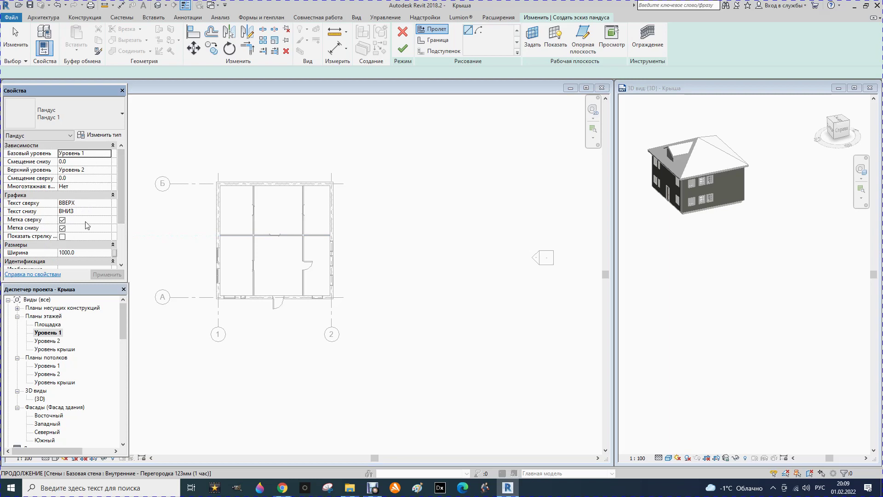
click(98, 137)
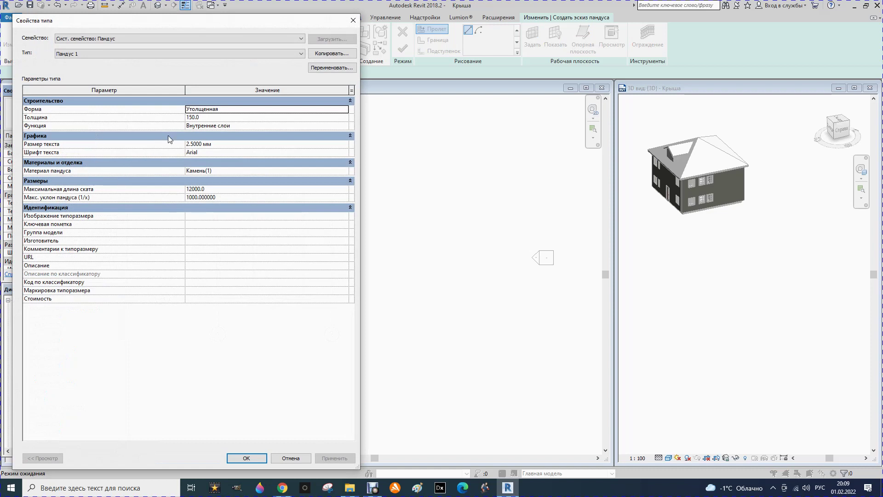
Make the Ramp 1 shape Сплошная, keep function Внутренние слои, and browse its Камень(1) material
click(336, 111)
click(344, 110)
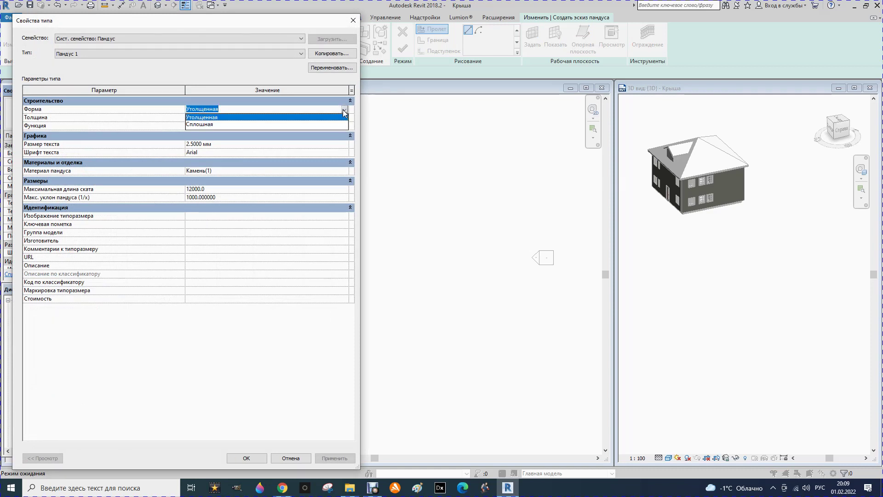
click(210, 124)
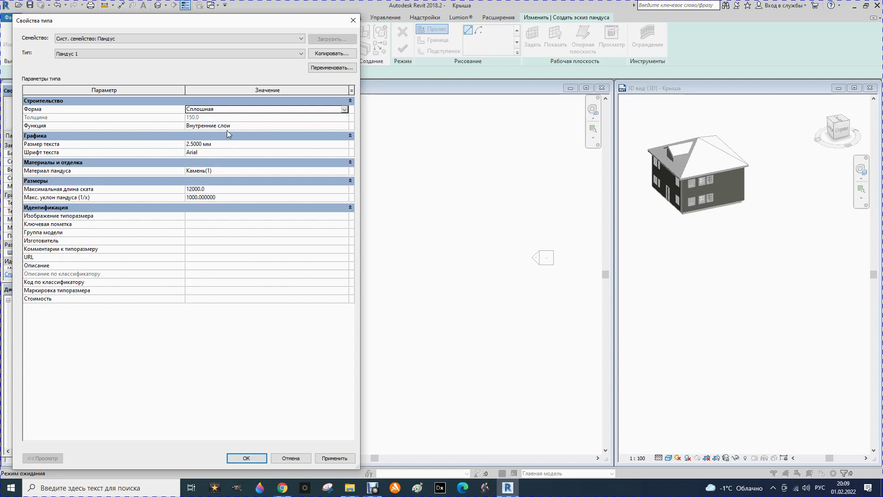
click(345, 127)
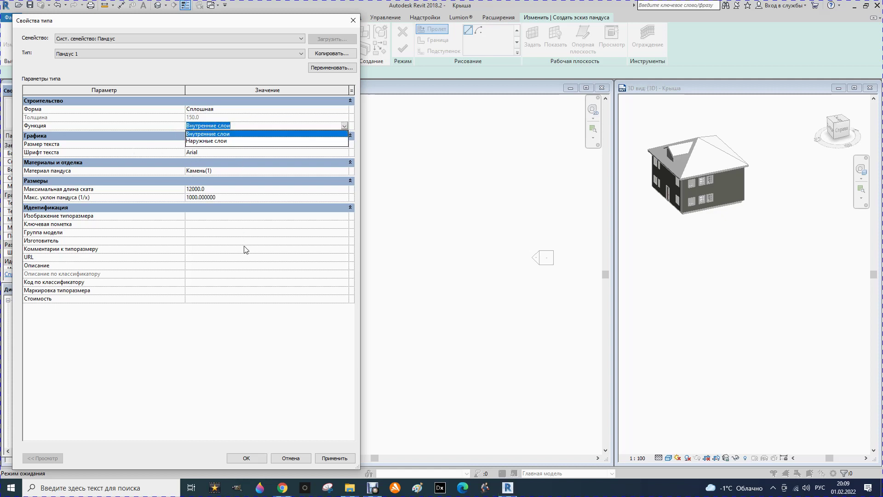
click(203, 355)
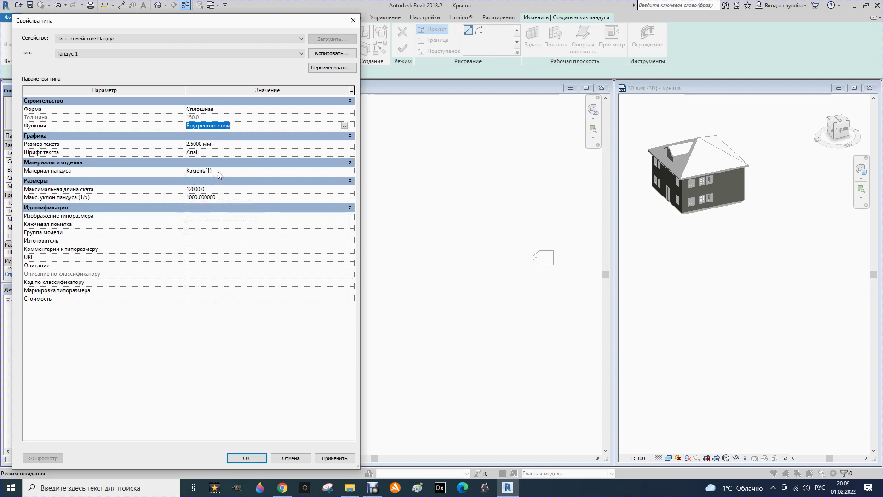
click(344, 172)
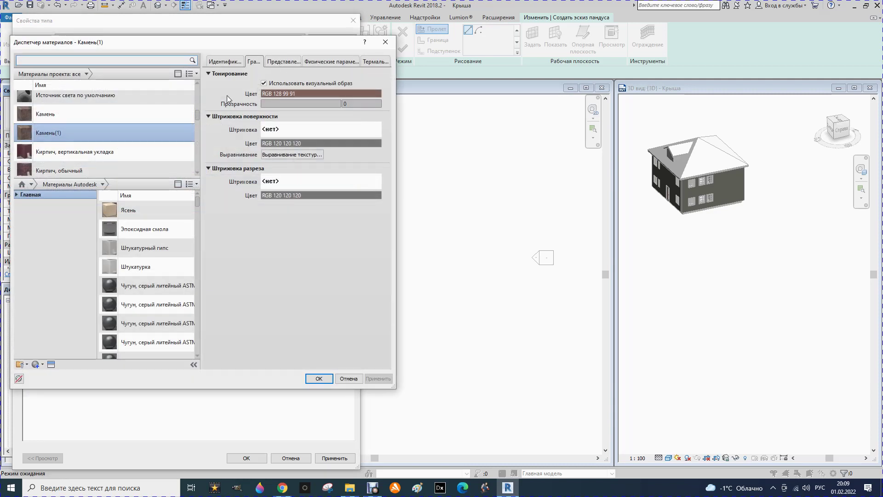
Replace the ramp material Камень(1) with precast concrete Бетон, сборный(1) and apply
click(103, 184)
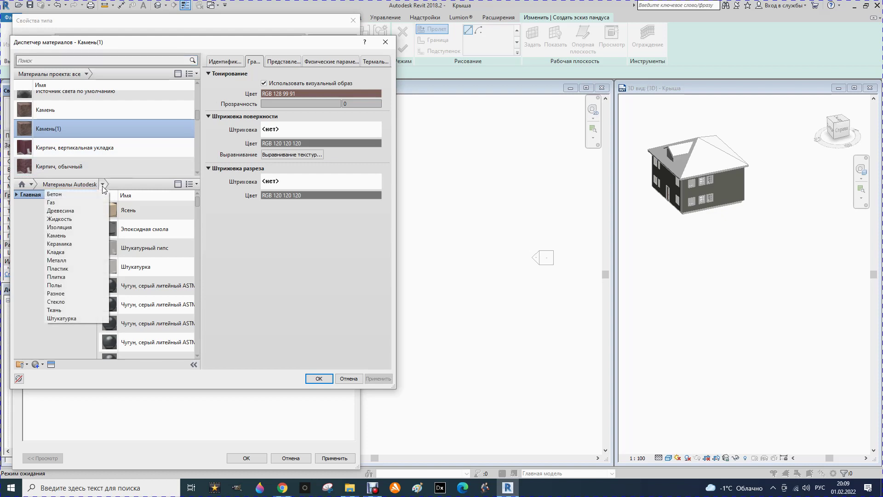
click(55, 196)
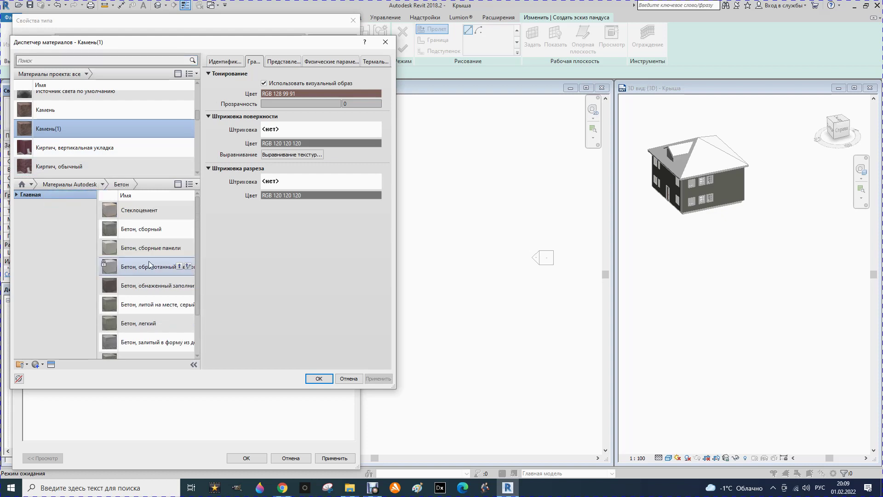
click(181, 227)
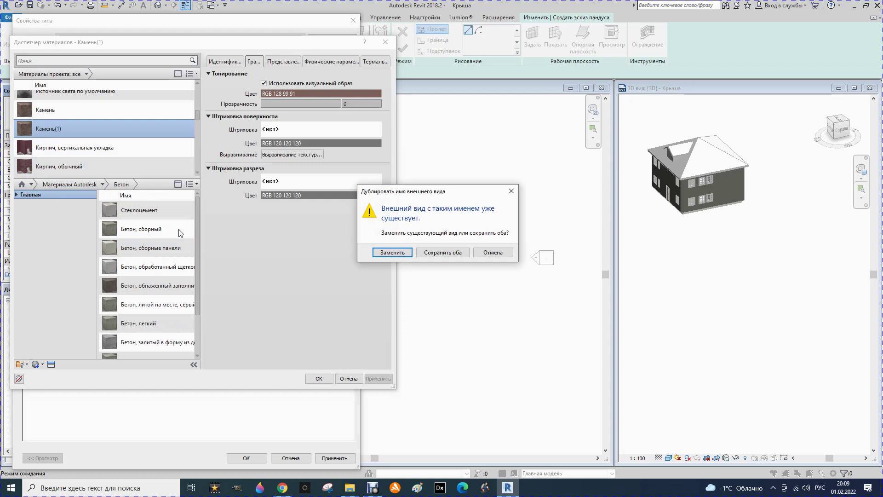
click(442, 252)
click(264, 84)
click(378, 379)
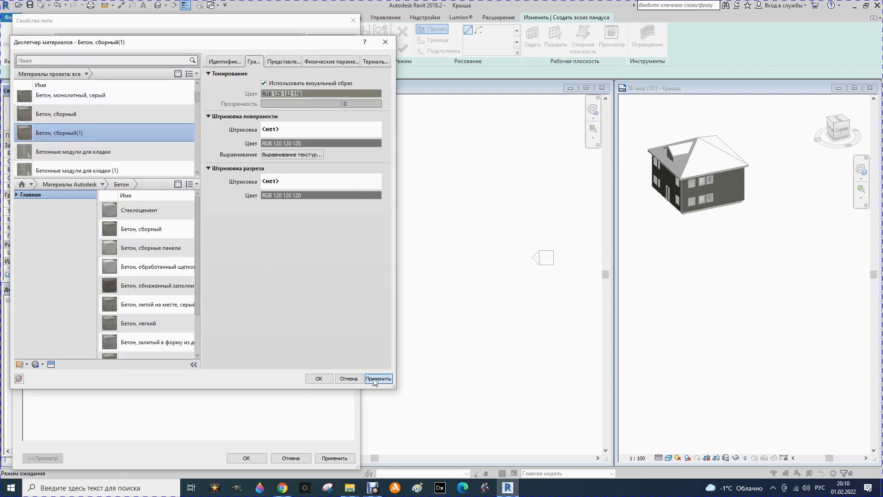
click(312, 381)
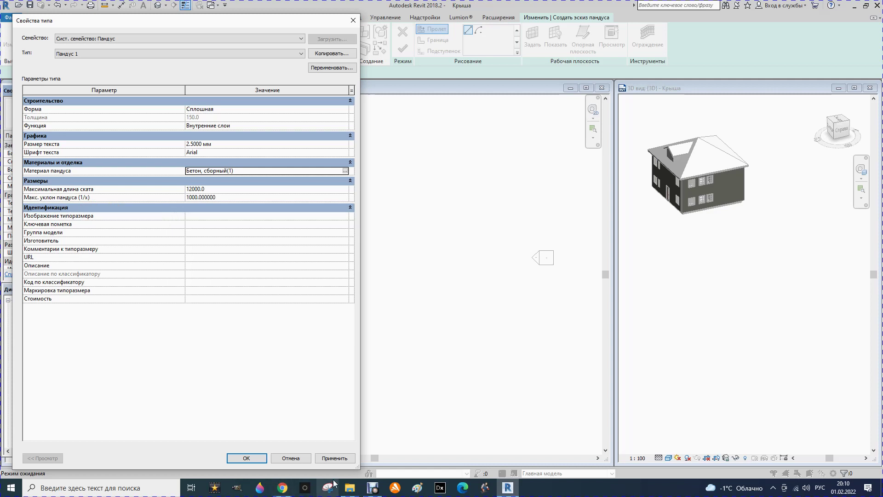
click(335, 458)
Draw a 10200 mm straight concrete ramp run above the house, finish it, and view it in 3D
click(246, 458)
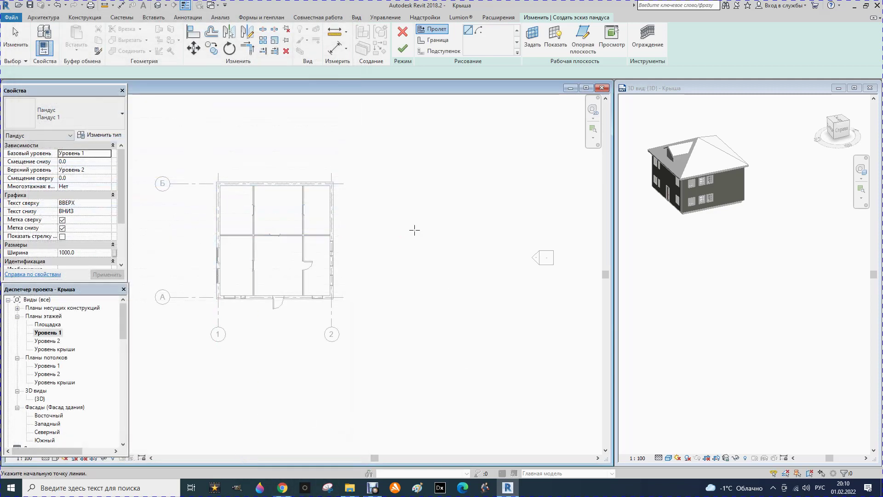
click(397, 166)
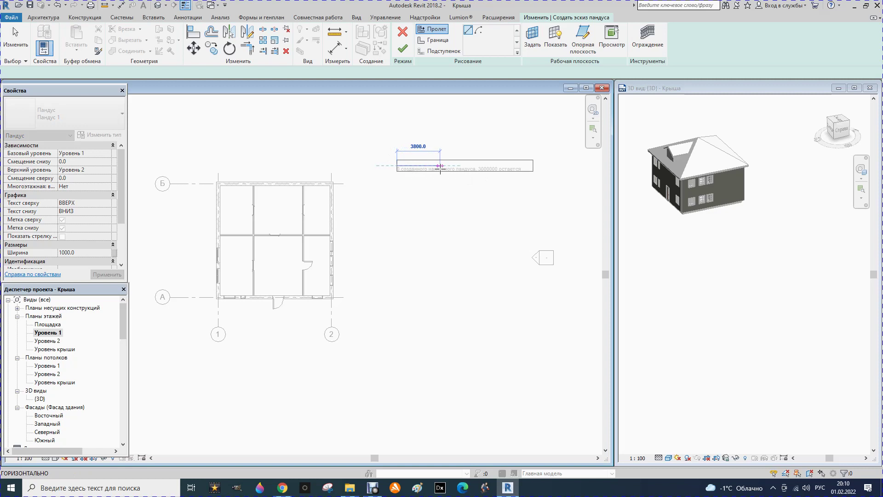
click(513, 166)
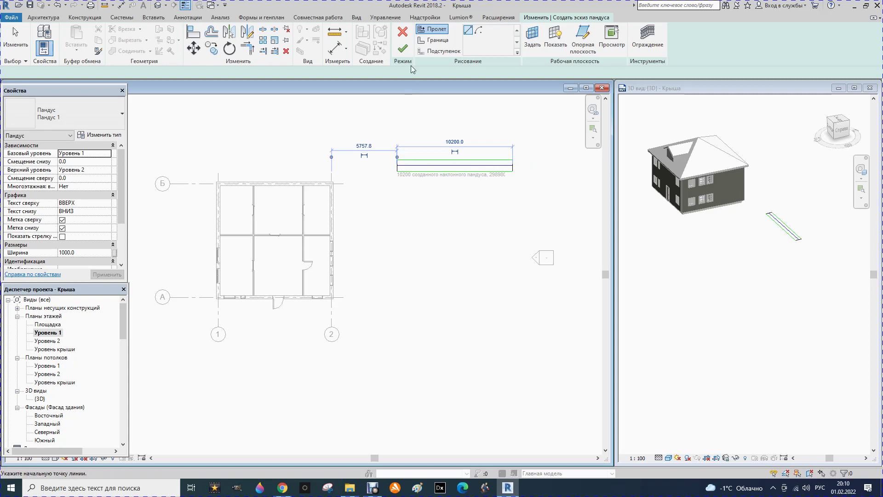
click(403, 50)
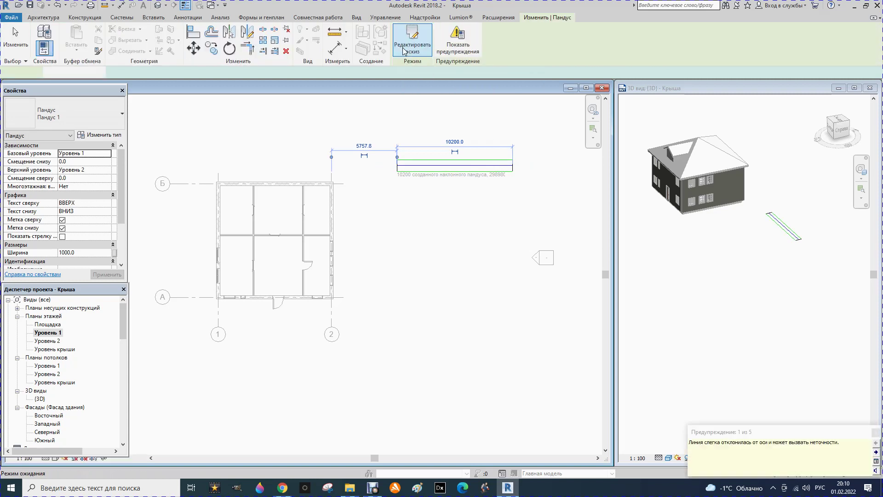
shift+middle_drag(757, 286, 759, 288)
Turn and zoom the 3D view to show the house and long ramp from the front
click(759, 288)
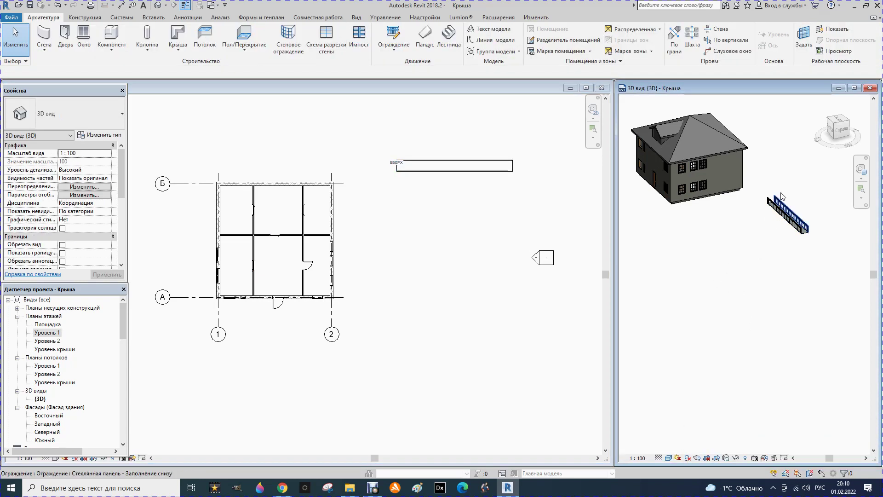
click(827, 135)
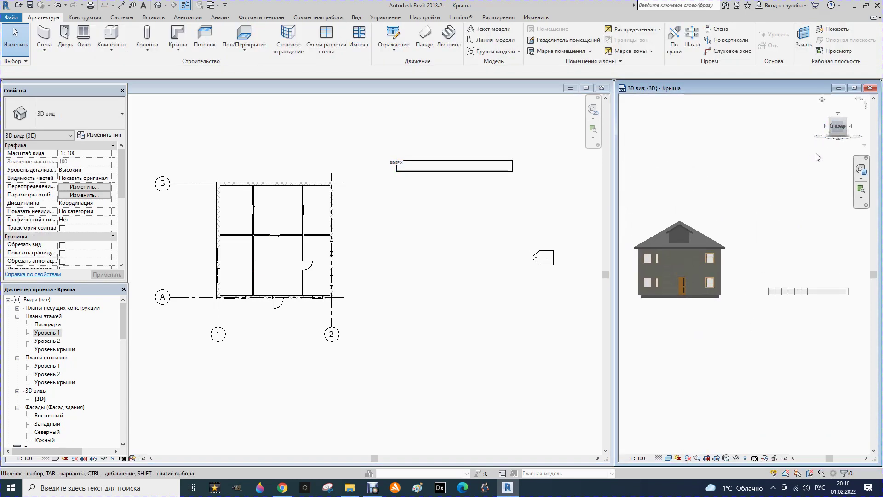
scroll(810, 280, up, 2)
scroll(795, 318, up, 2)
scroll(745, 295, up, 1)
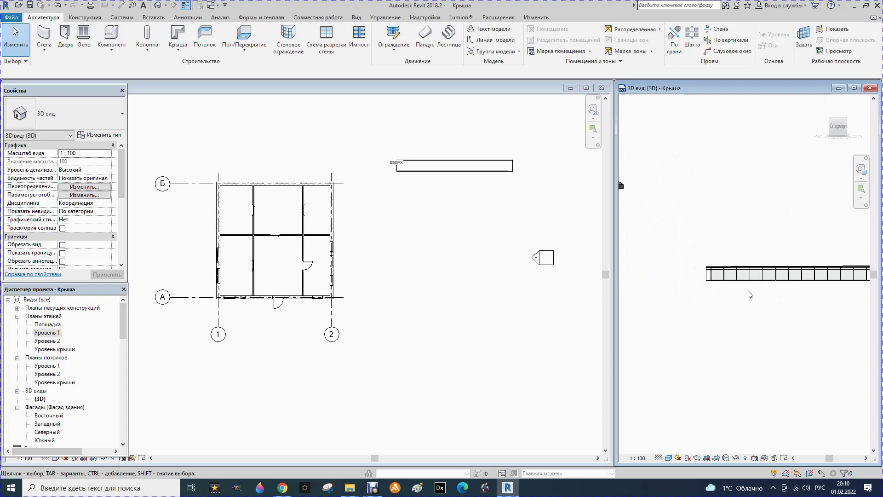
scroll(716, 287, down, 1)
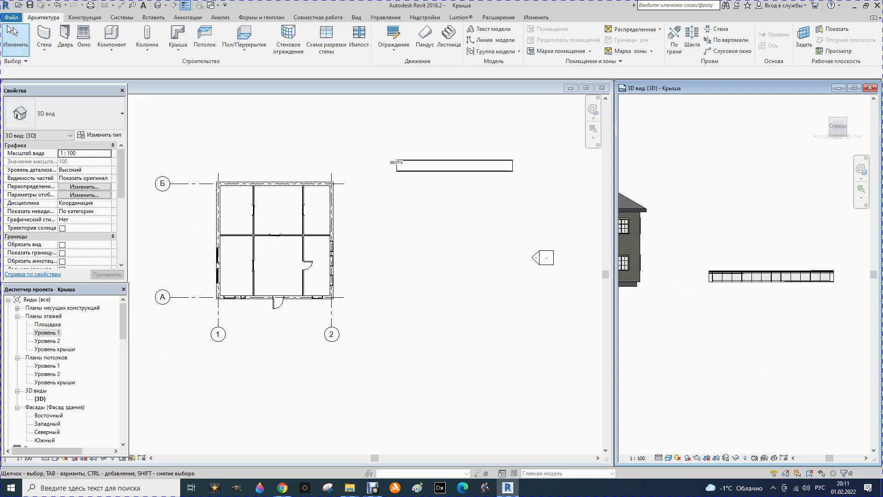
Draw a short 1800 mm ramp run below the first ramp and finish it
click(425, 37)
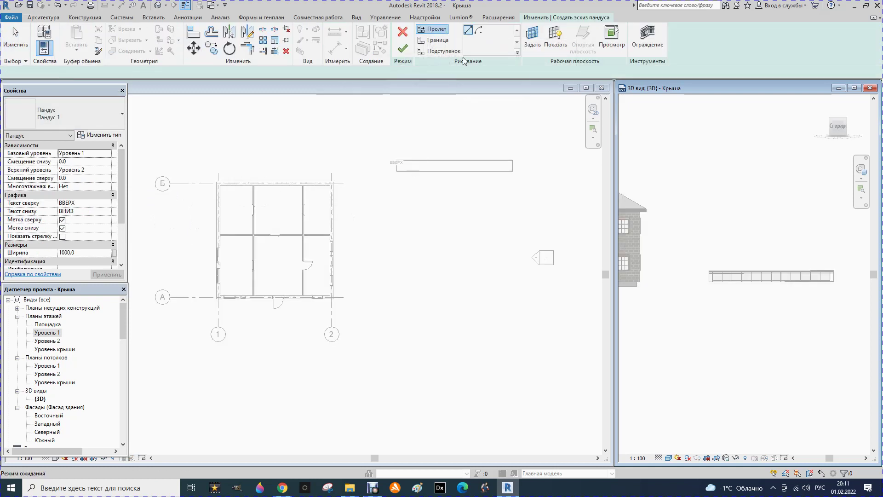
click(398, 193)
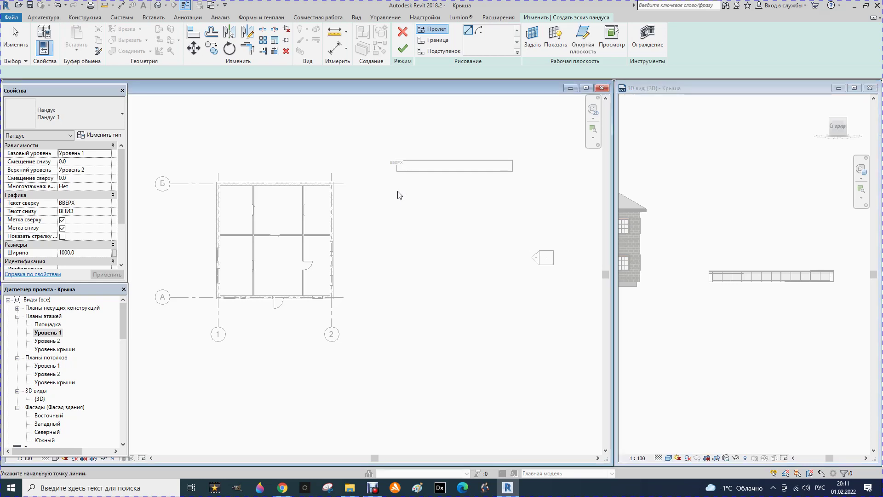
click(397, 190)
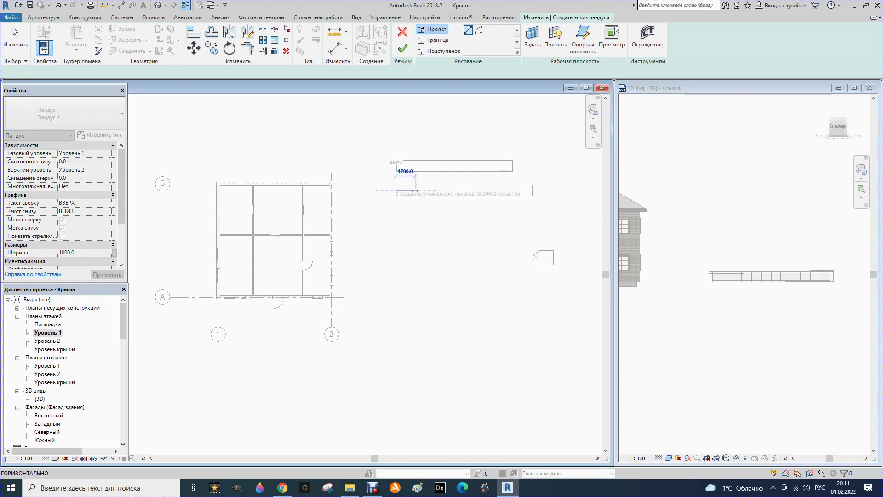
click(417, 190)
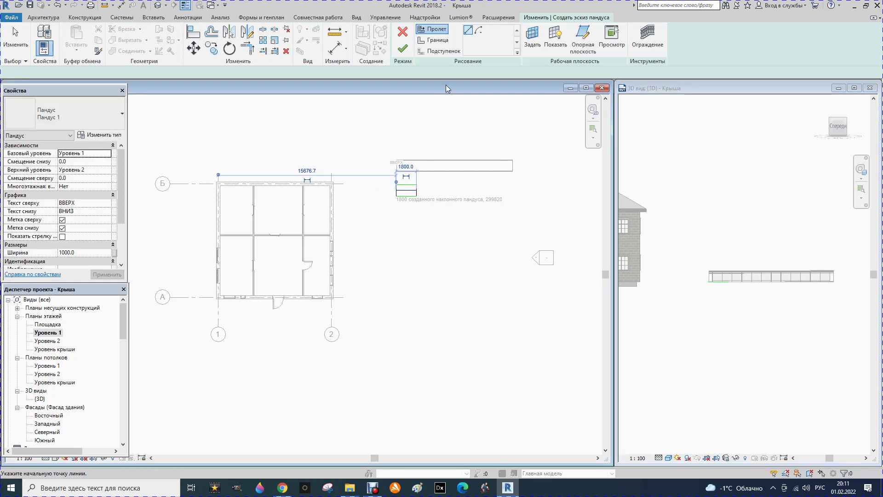
click(403, 49)
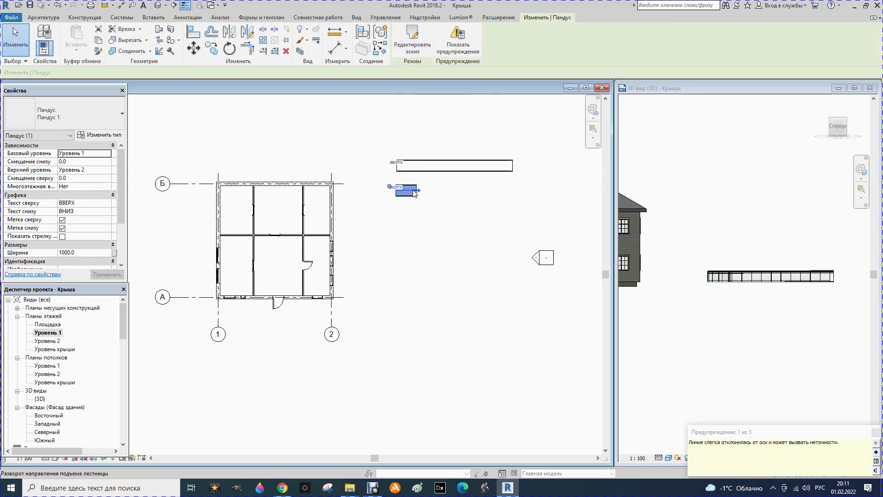
Review the warning that the short ramp is too short, then close the list
click(457, 46)
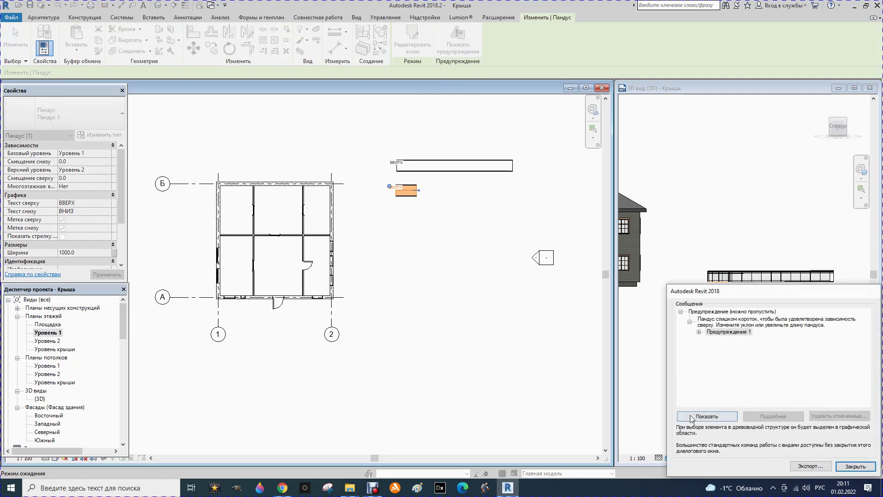
click(699, 331)
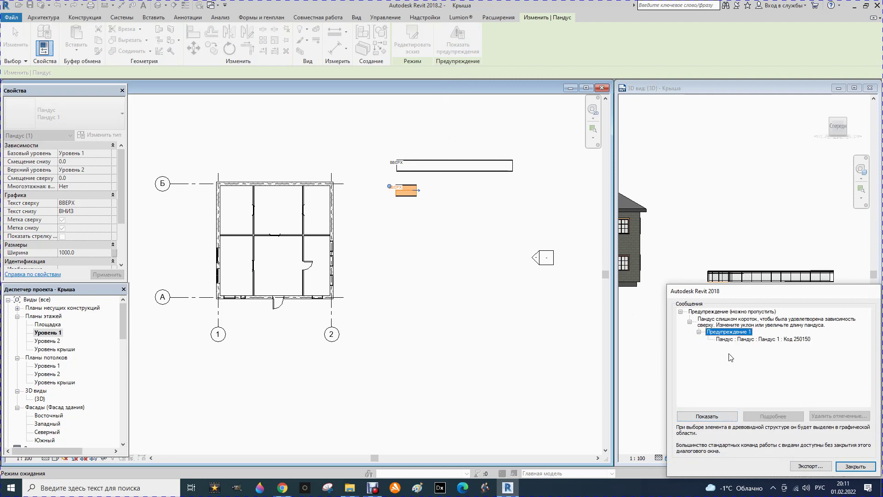
click(854, 466)
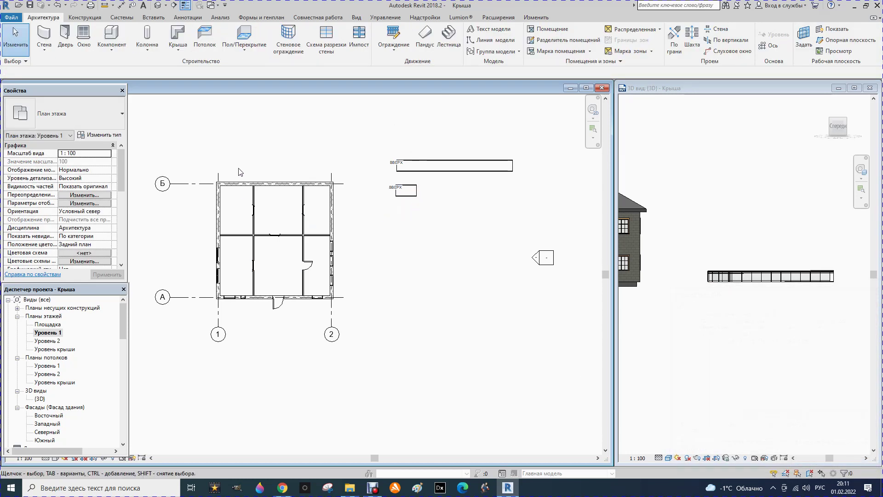
Set the Ramp 1 type's maximum slope (1/x) to 100 via the short ramp's type properties
click(109, 138)
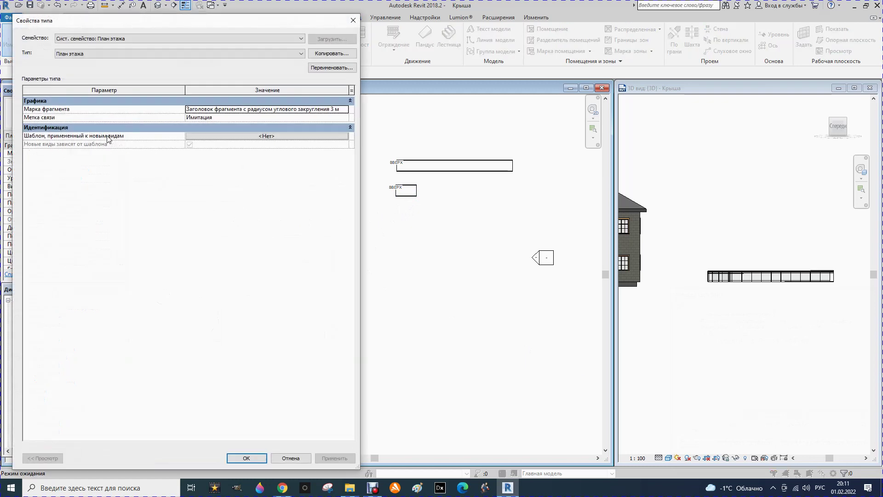
click(246, 458)
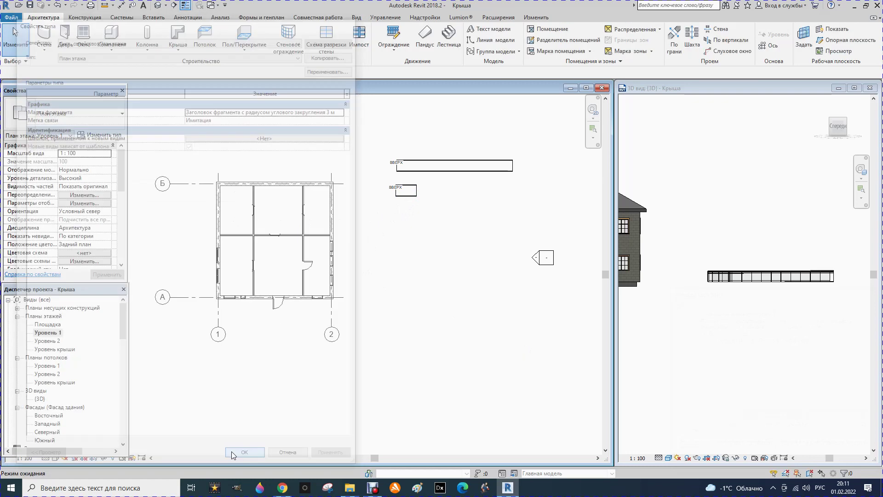
click(407, 192)
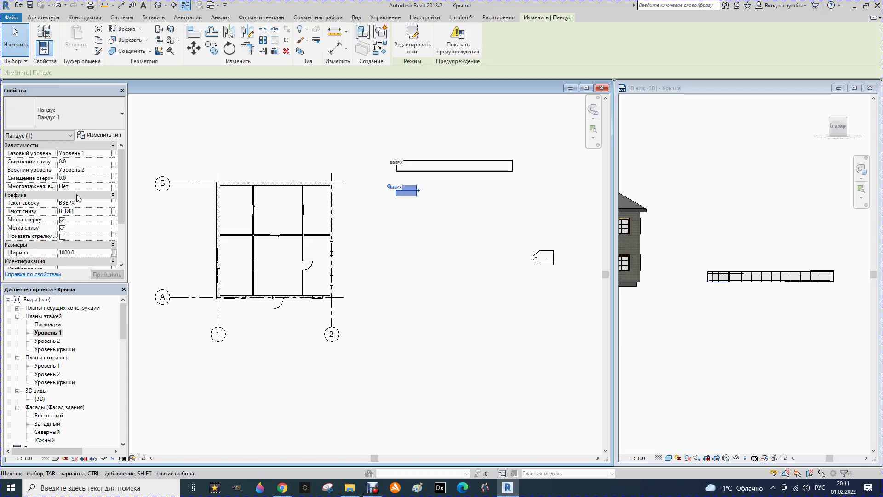
click(99, 136)
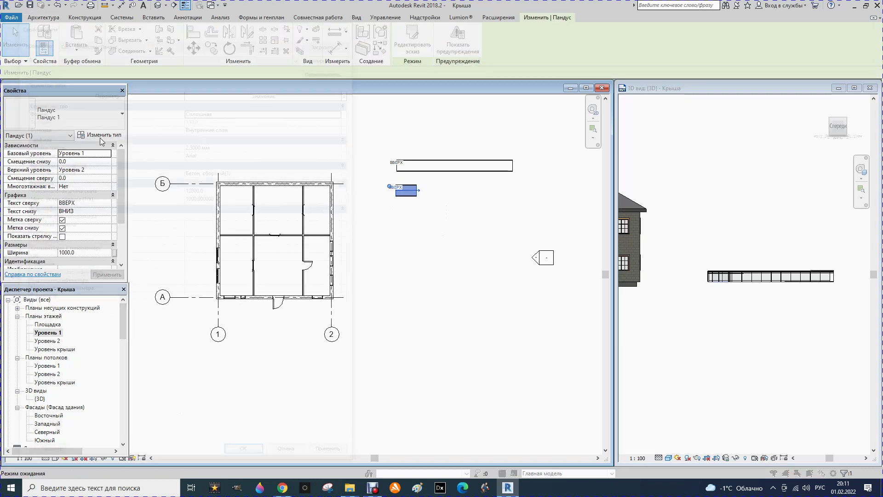
click(193, 199)
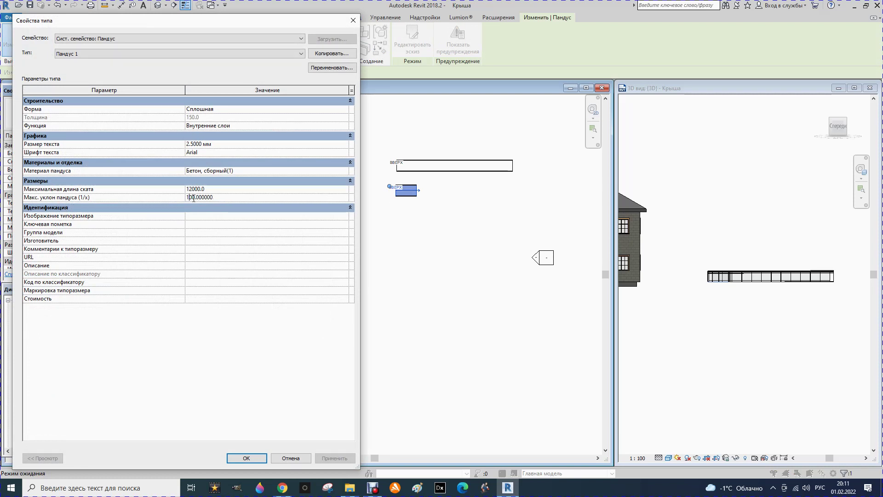
click(344, 458)
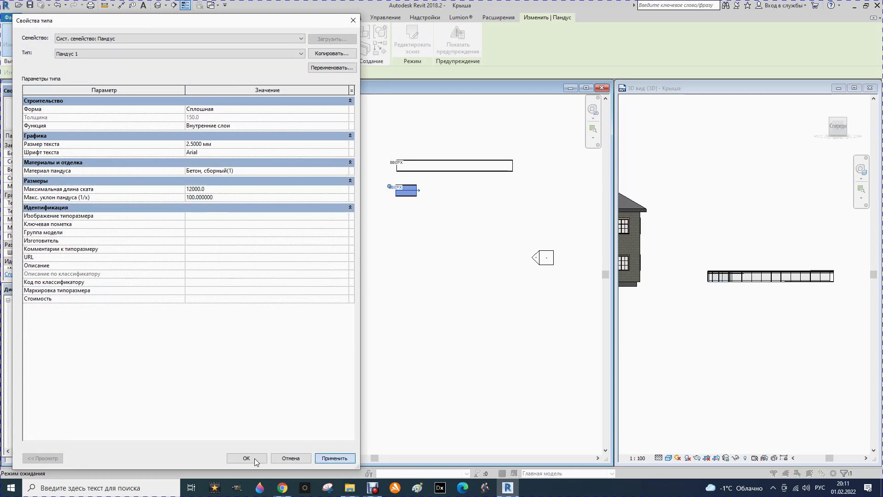
click(256, 459)
click(397, 311)
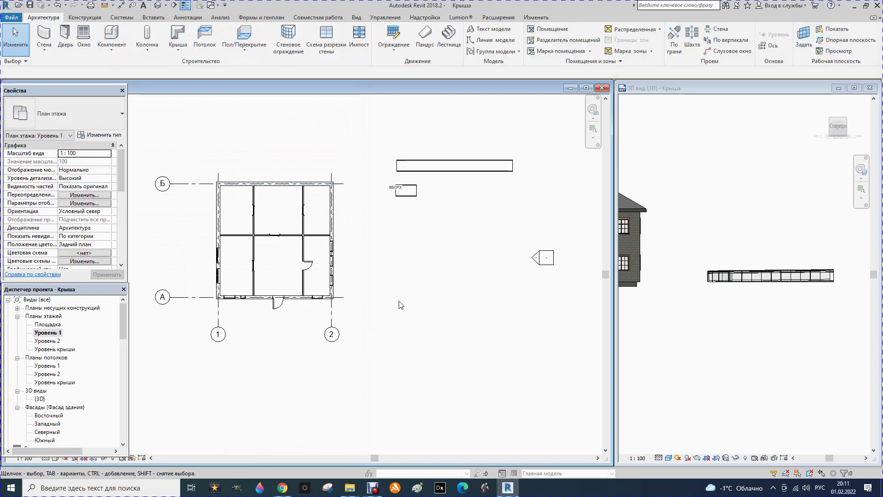
Draw a third 5800 mm ramp run below the short one, finish it, and select it
click(424, 37)
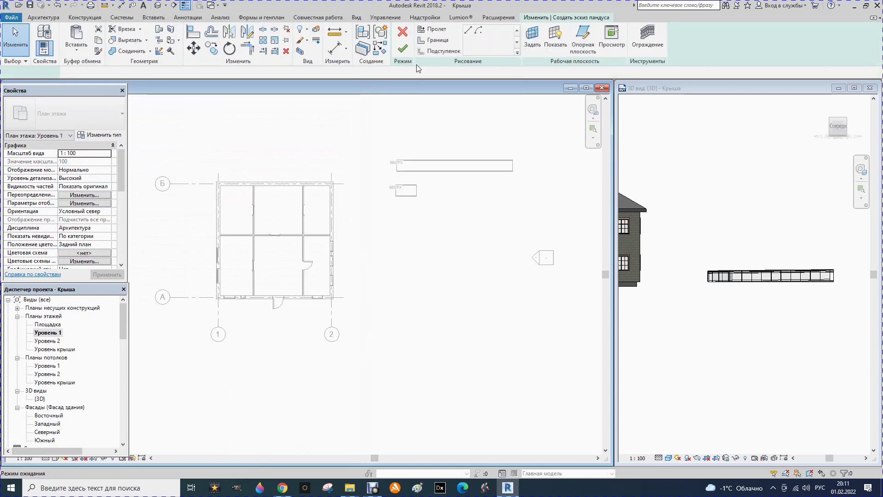
click(397, 217)
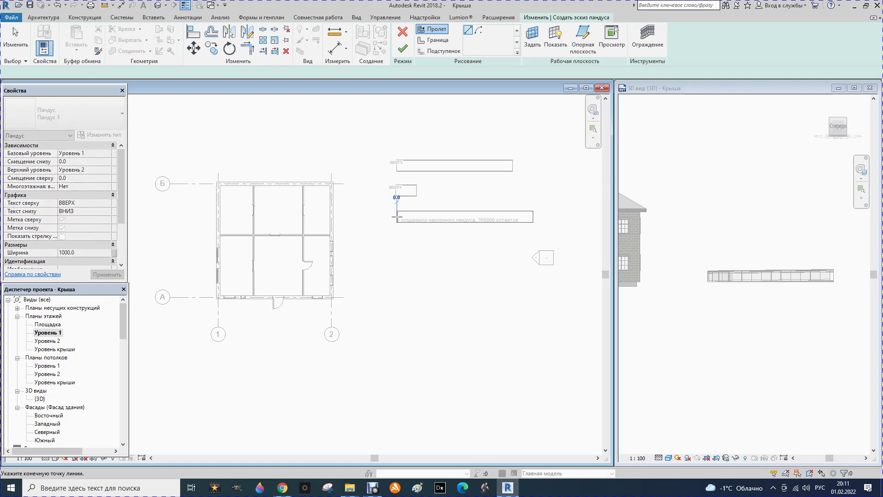
click(463, 216)
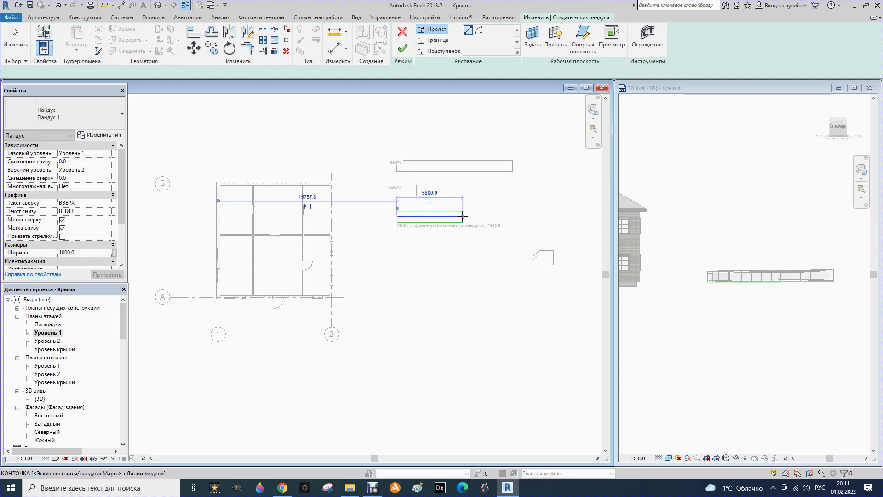
click(404, 47)
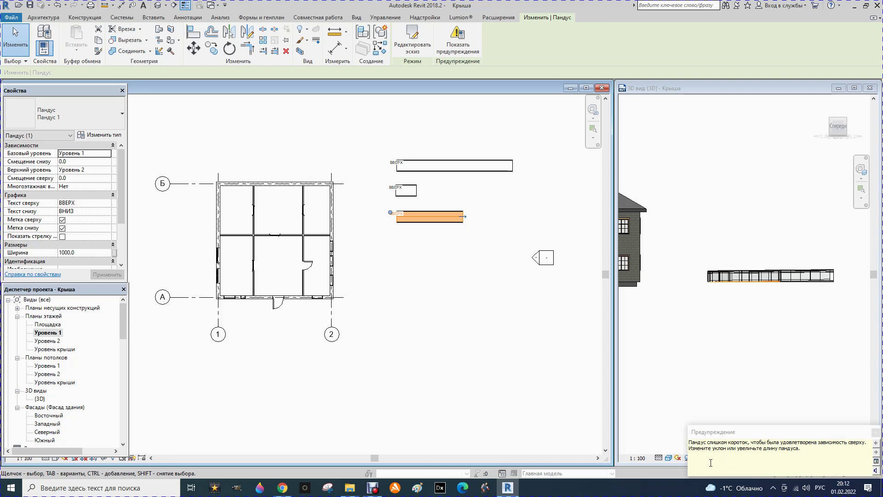
click(433, 263)
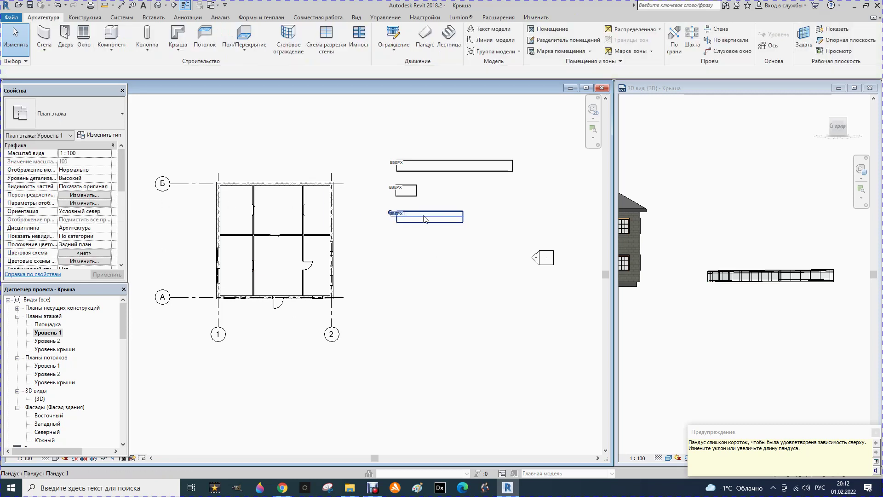
click(464, 219)
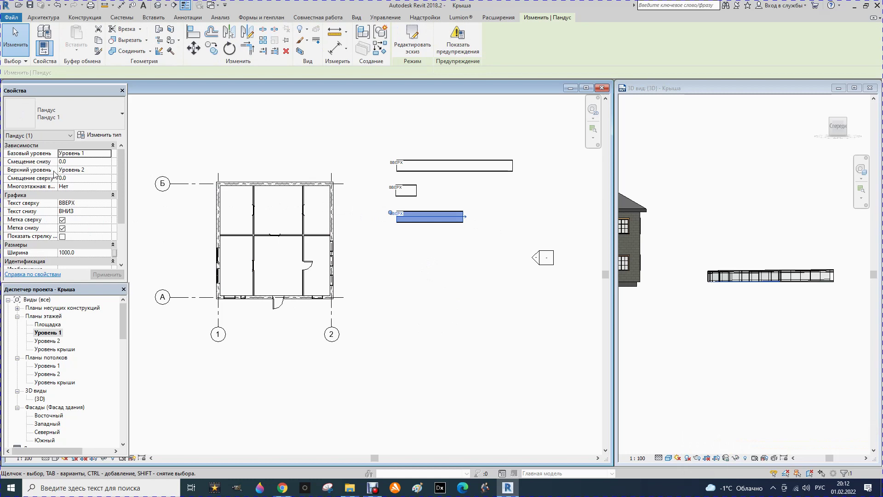
Raise the Ramp 1 type's maximum slope (1/x) to 1000, dismissing the off-axis warning
click(99, 135)
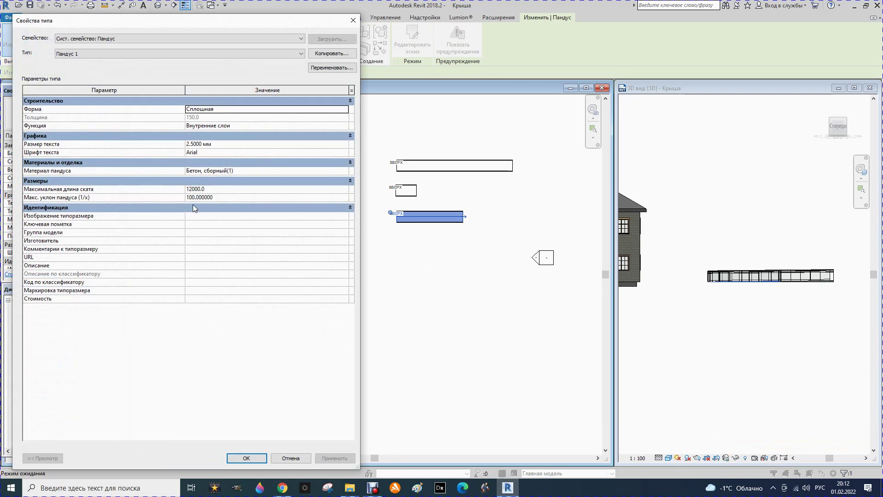
click(191, 198)
text(0)
click(330, 458)
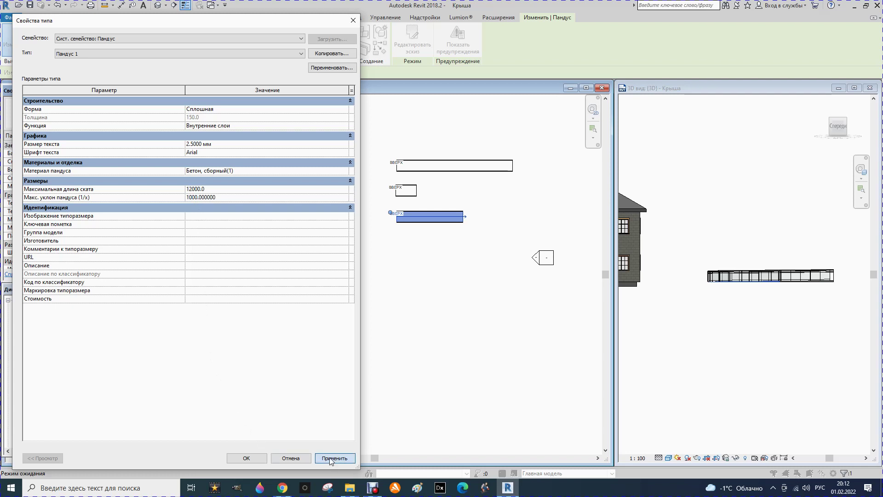
click(248, 459)
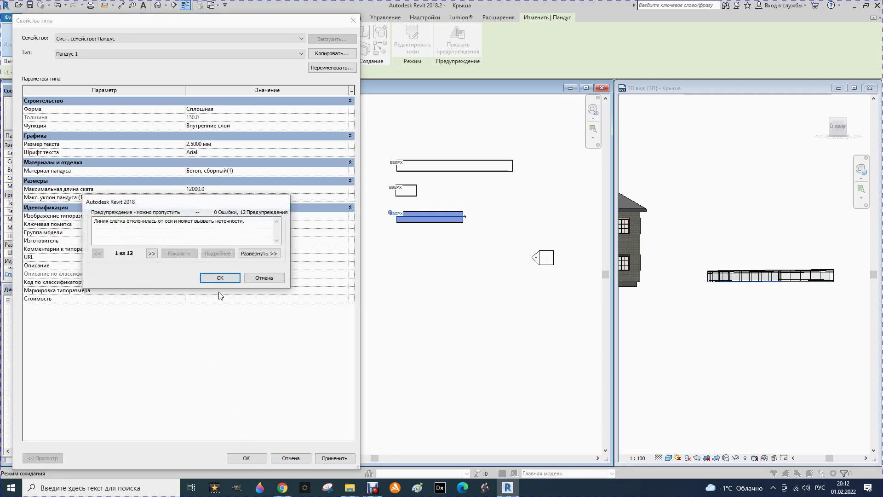
click(214, 278)
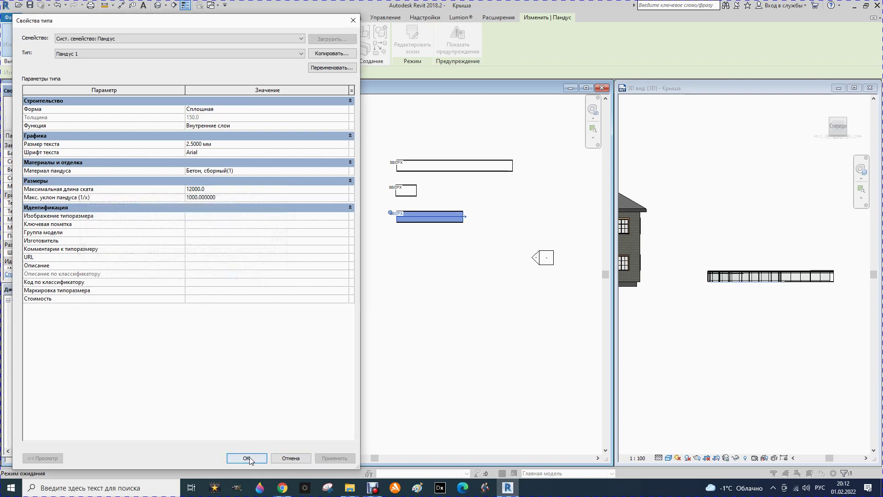
click(248, 458)
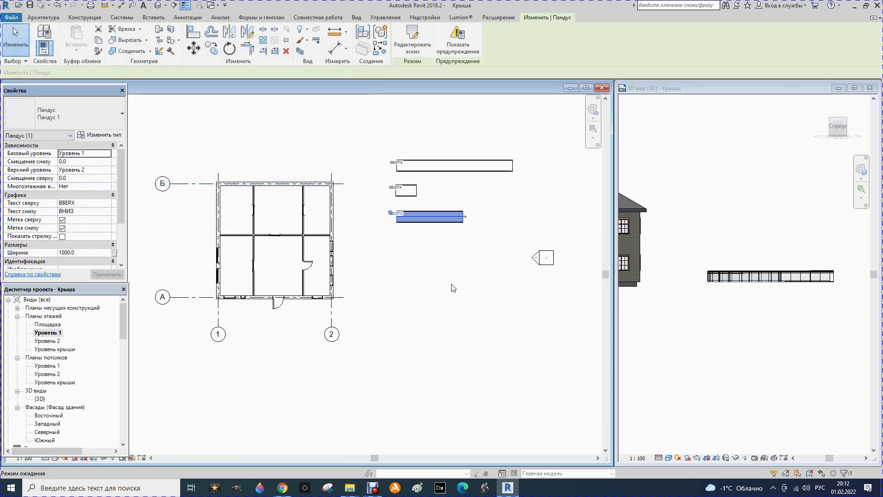
click(445, 284)
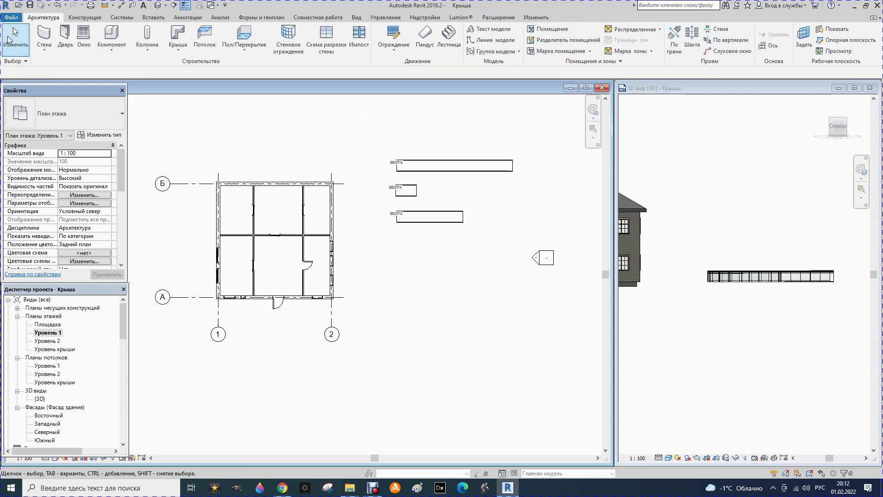
Sketch a switchback ramp below the others: a 4100 run, then a 6700 run back left
click(426, 35)
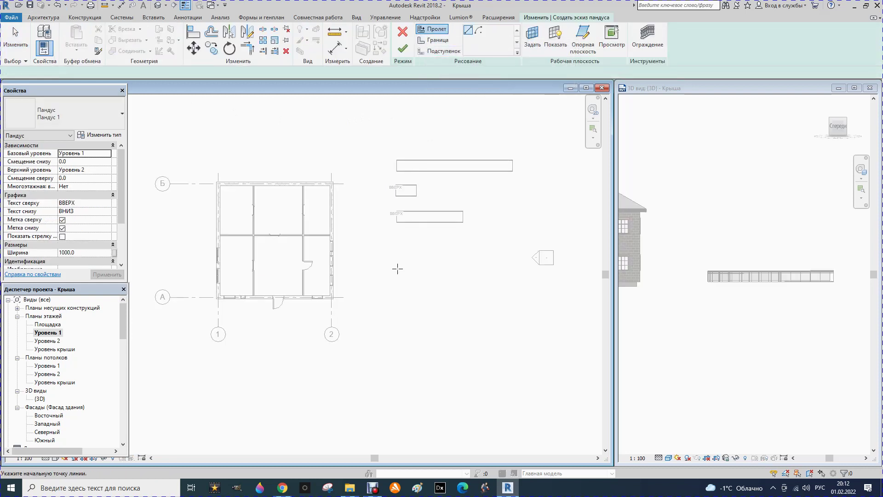
click(398, 269)
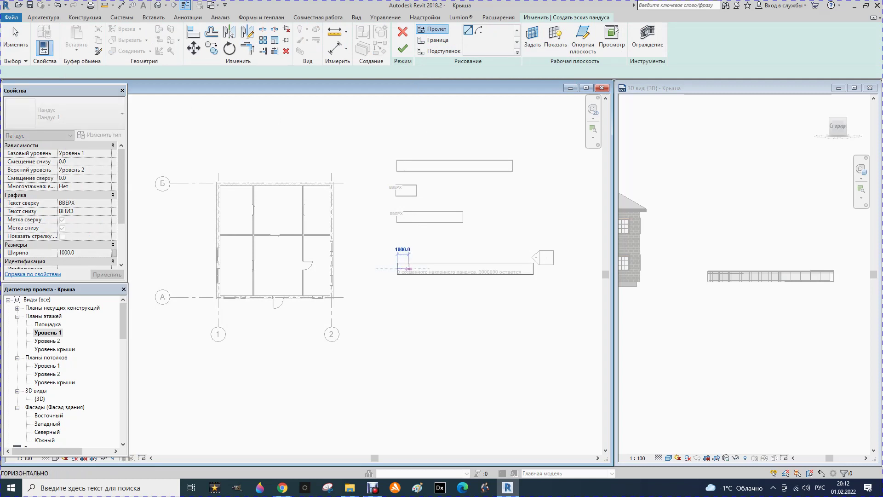
click(445, 269)
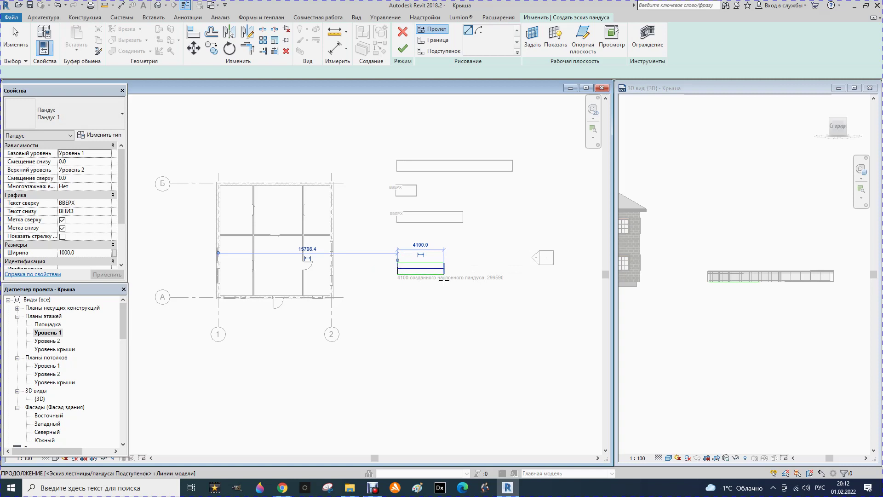
click(445, 298)
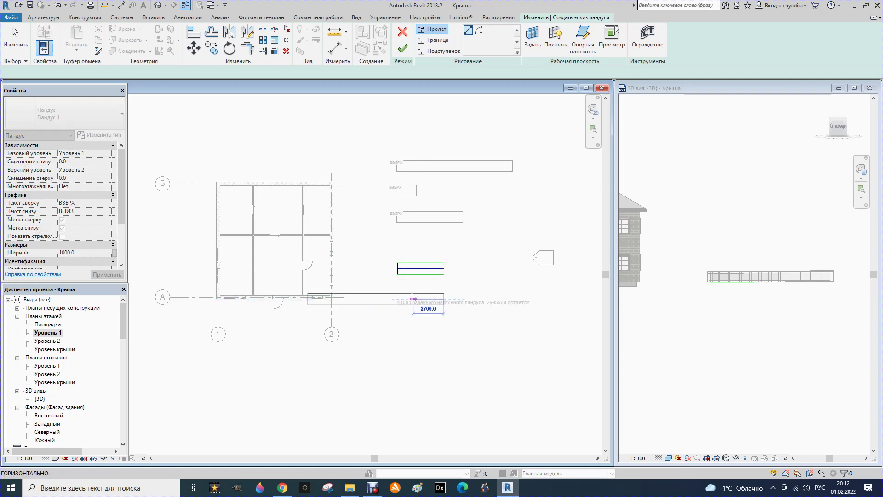
click(368, 298)
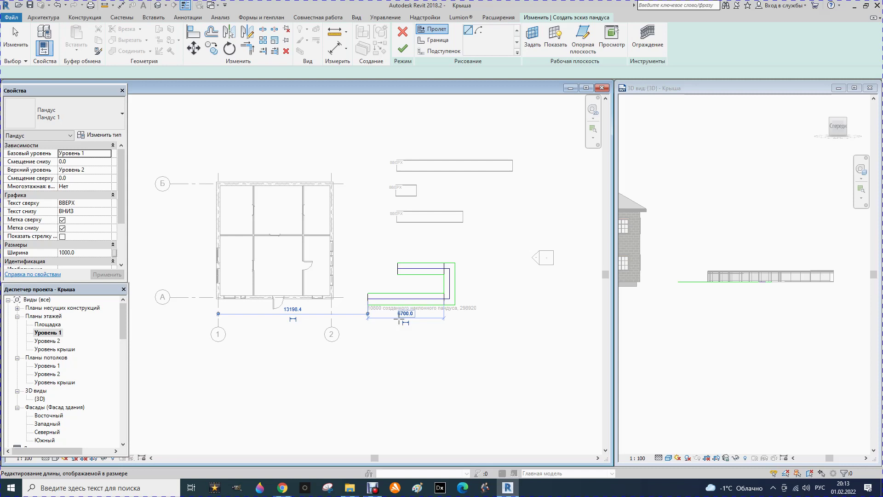
click(403, 49)
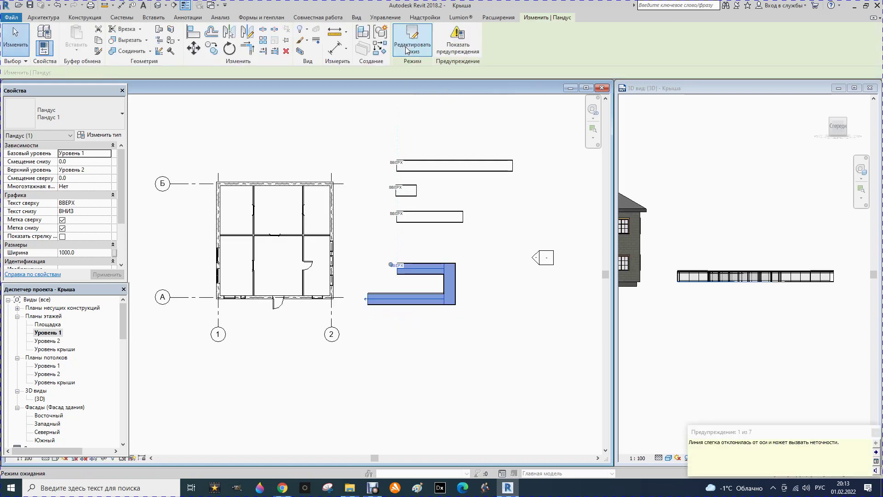
click(752, 400)
Orbit the 3D view to see the ramps from above, then zoom the plan onto the U-shaped ramp
drag(848, 132, 833, 159)
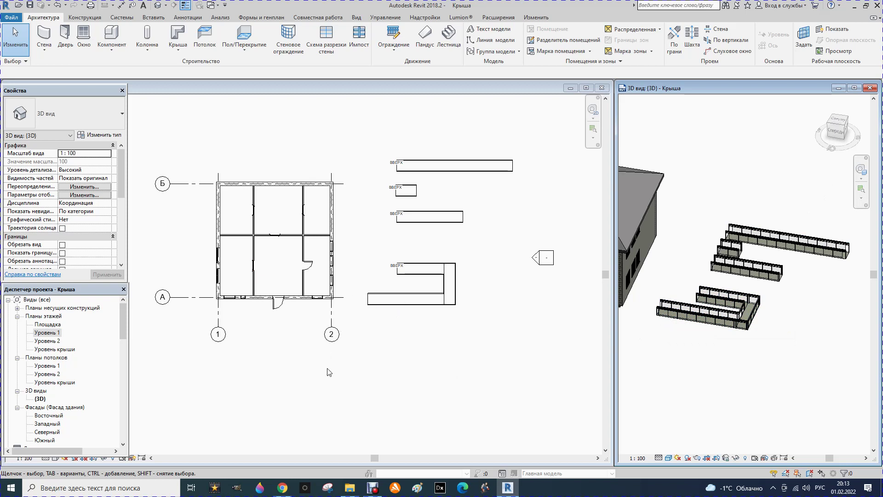
scroll(437, 320, up, 1)
scroll(437, 319, up, 2)
scroll(416, 307, up, 2)
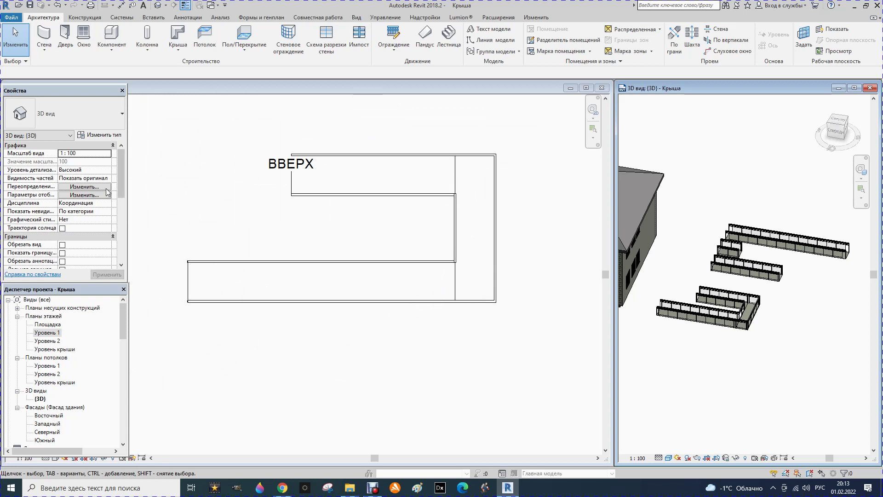
Change the U-ramp's outer and then inner railing from glass to the Труба 900 мм type
click(240, 305)
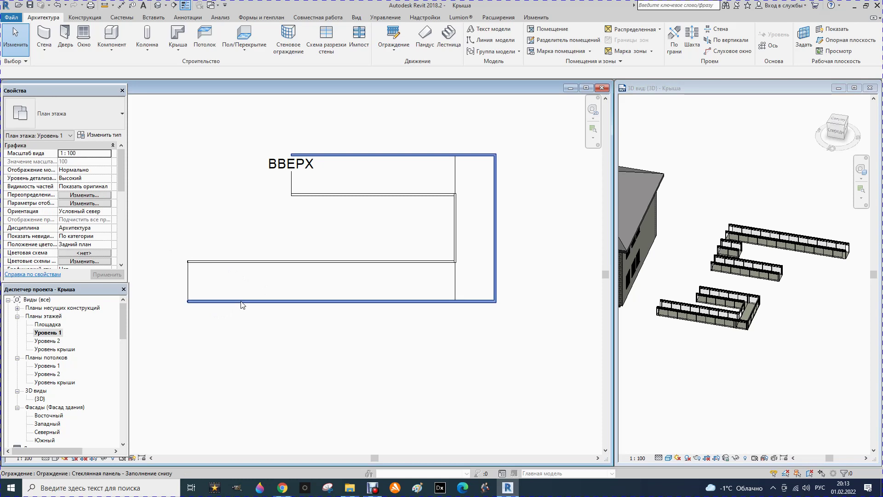
click(268, 302)
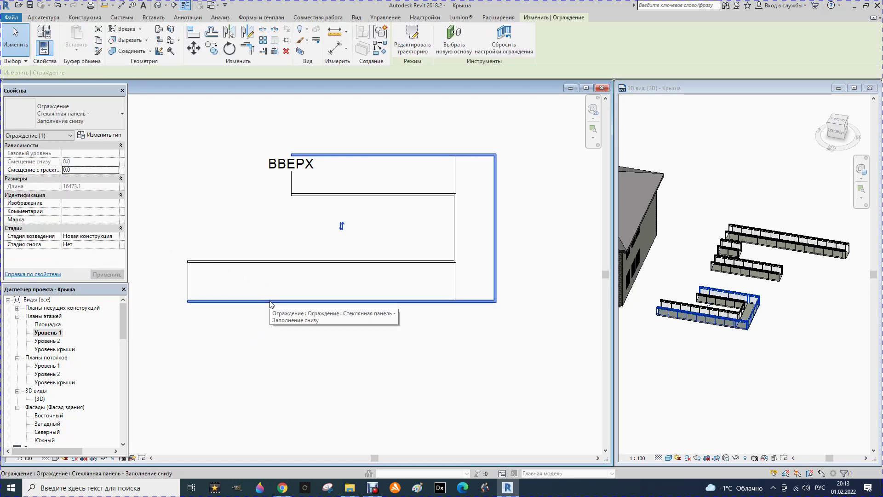
click(113, 121)
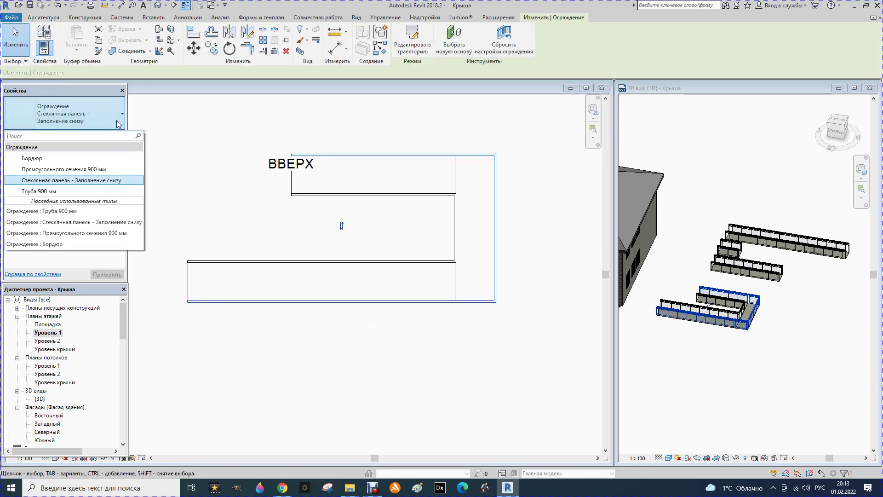
click(48, 211)
click(396, 261)
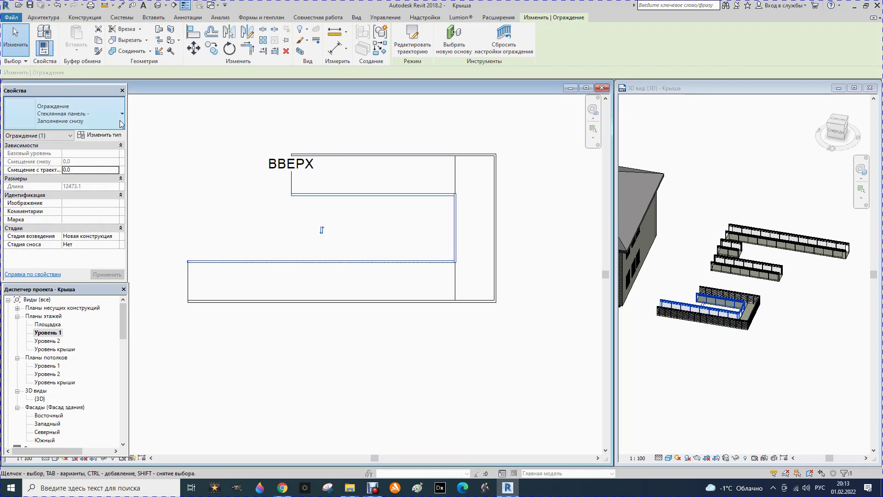
click(92, 117)
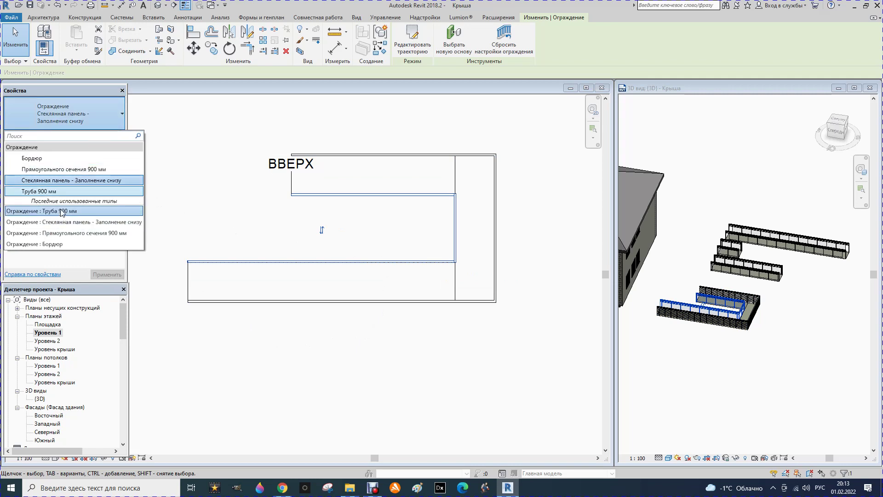
click(53, 222)
click(244, 216)
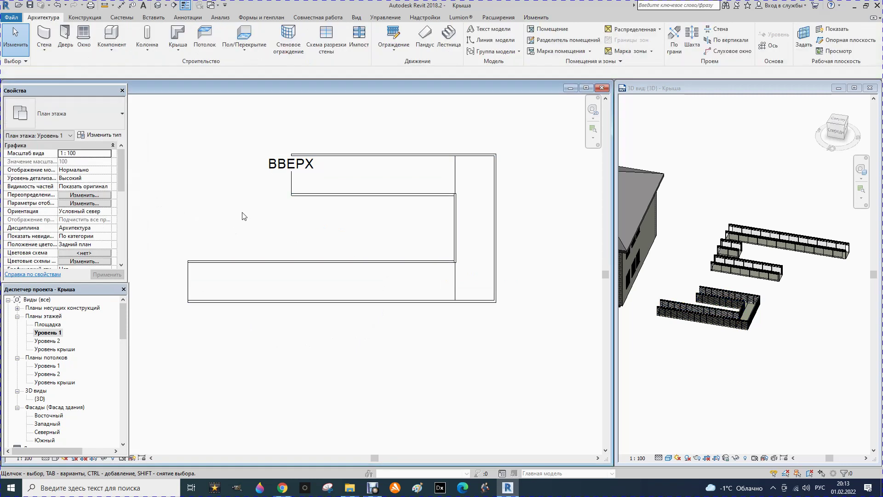
click(725, 369)
scroll(724, 356, up, 2)
Zoom the 3D view in on the railings, then zoom the plan out to show all four ramps
scroll(713, 332, up, 2)
scroll(713, 330, up, 2)
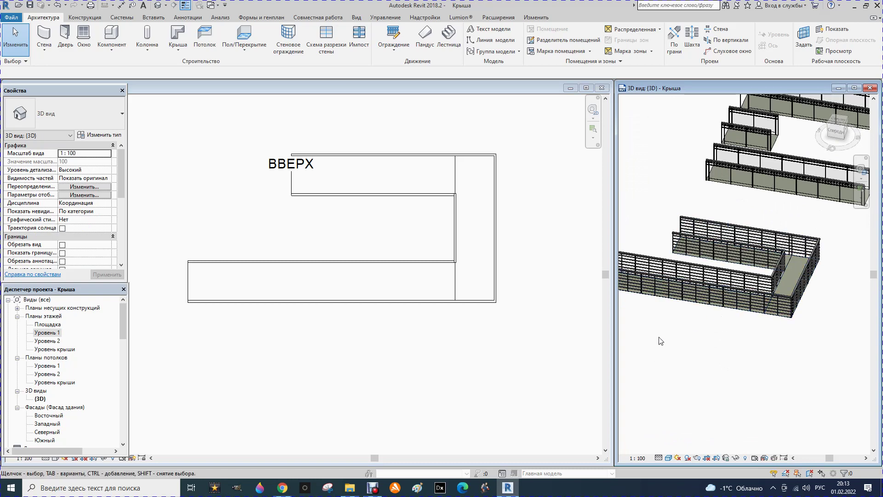
scroll(652, 355, down, 1)
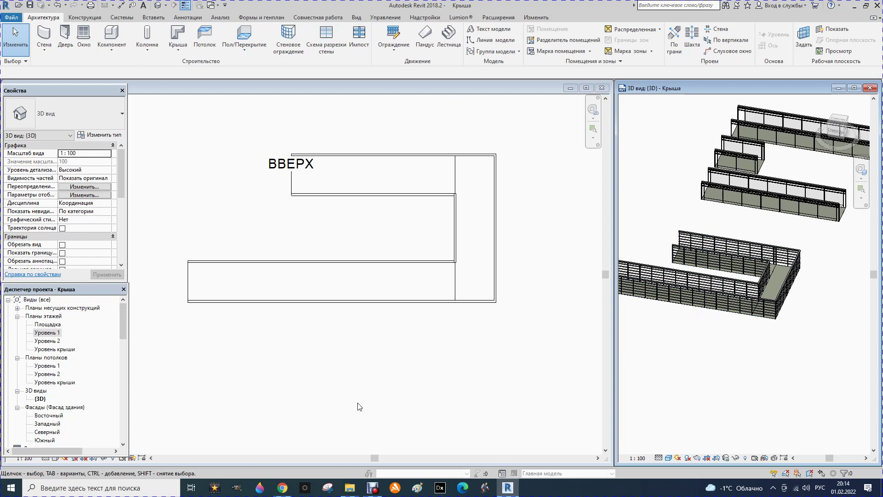
scroll(300, 300, down, 2)
scroll(300, 300, down, 1)
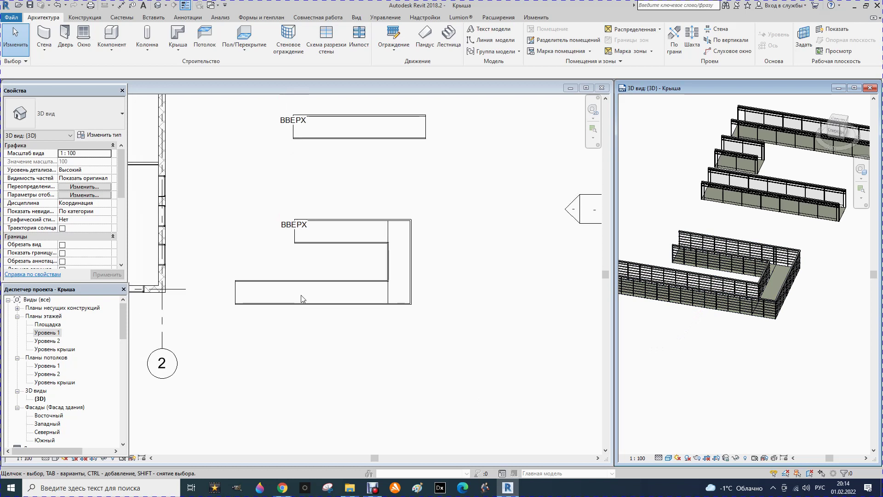
scroll(301, 299, down, 1)
scroll(322, 297, down, 1)
scroll(323, 298, down, 1)
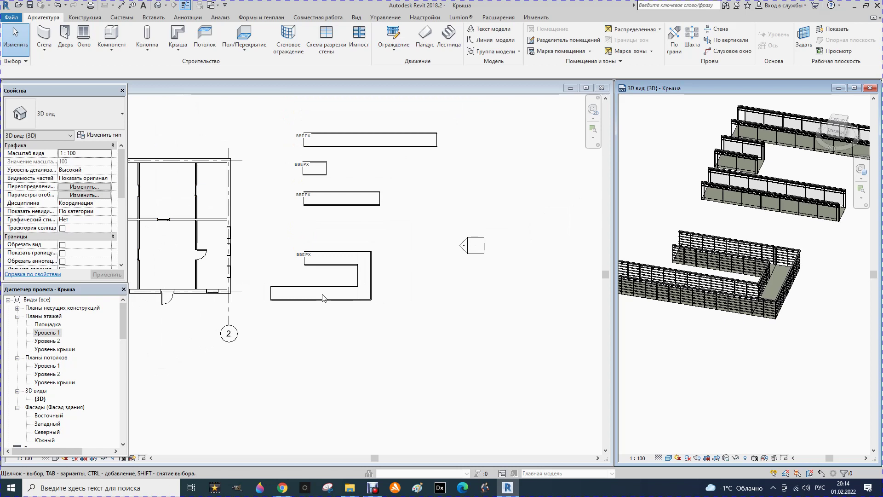